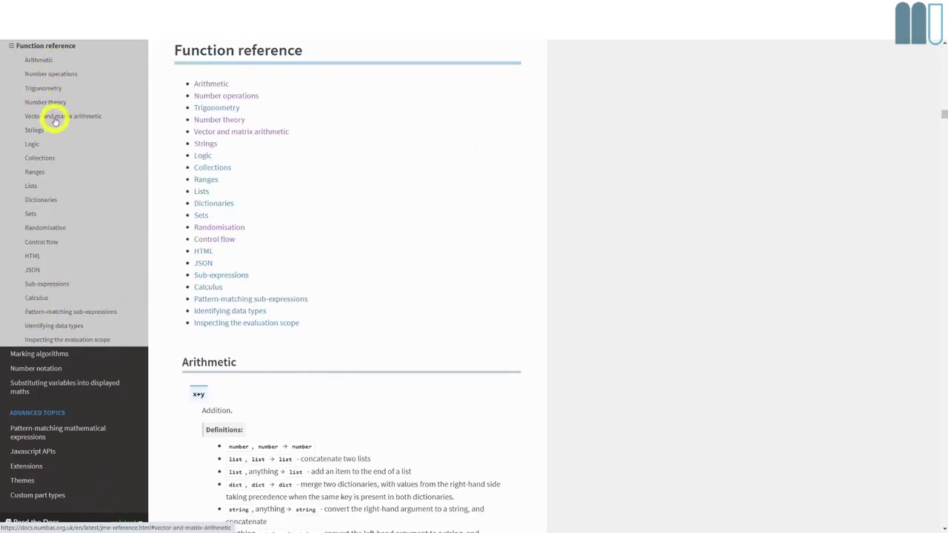
Open the vector and matrix arithmetic section of the function reference and examine the entries from vector and matrix through rowvector
click(56, 116)
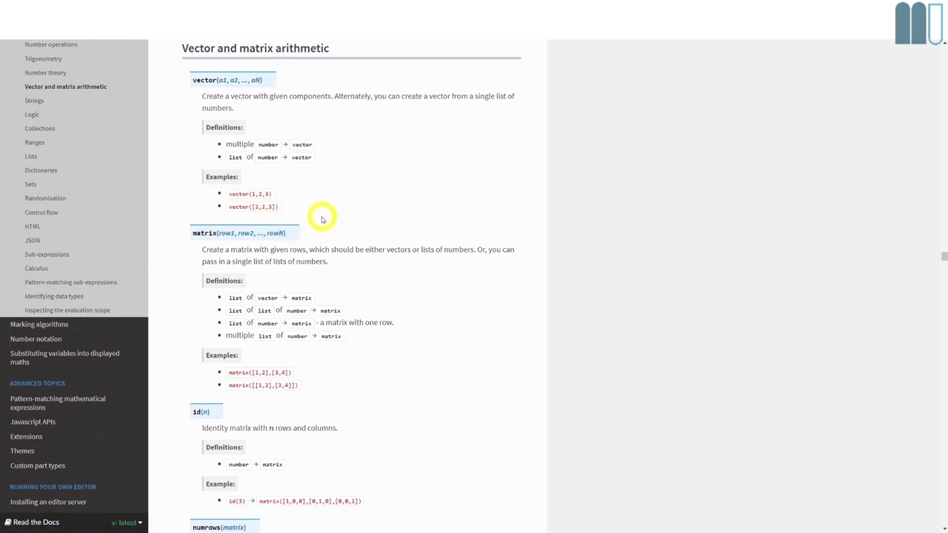
scroll(311, 185, down, 1)
scroll(259, 196, up, 1)
scroll(278, 215, down, 1)
scroll(296, 263, down, 2)
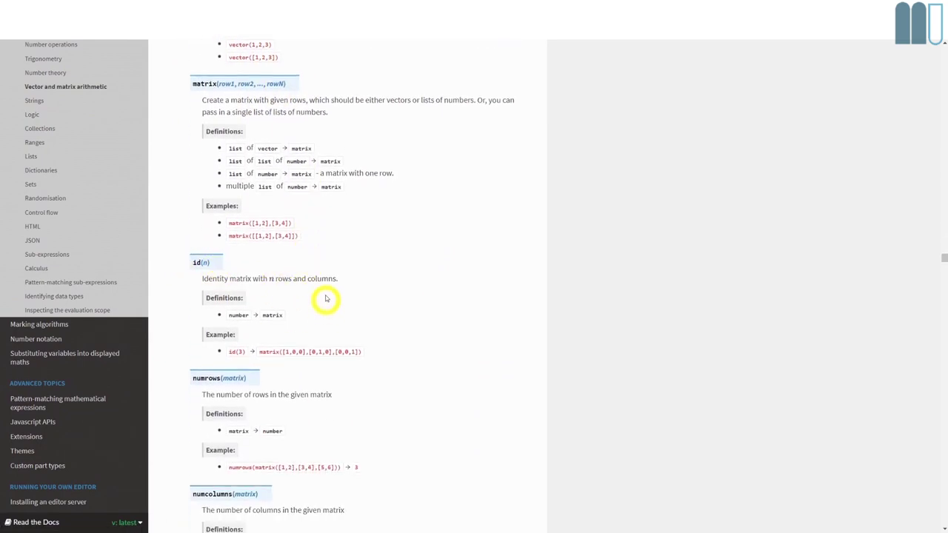
scroll(323, 293, down, 1)
scroll(326, 267, down, 4)
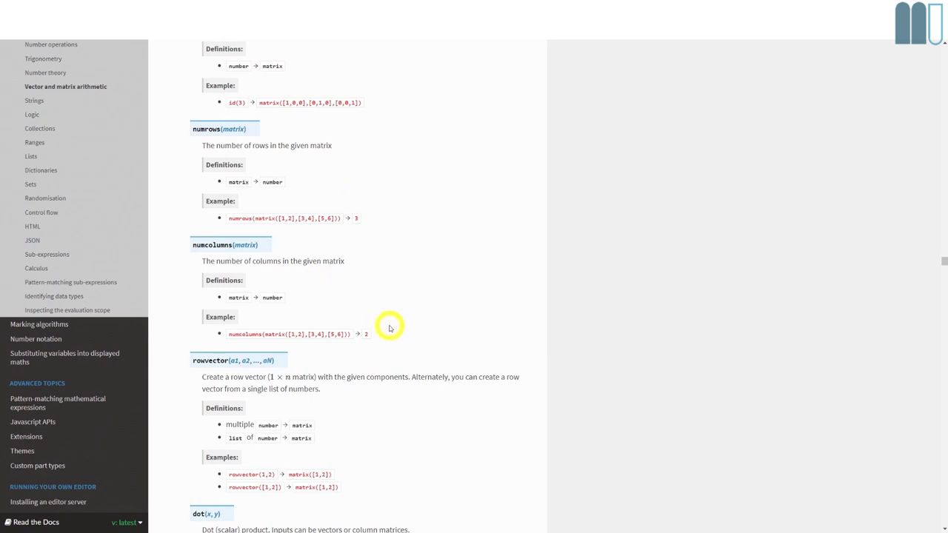
scroll(363, 300, down, 1)
scroll(362, 300, down, 1)
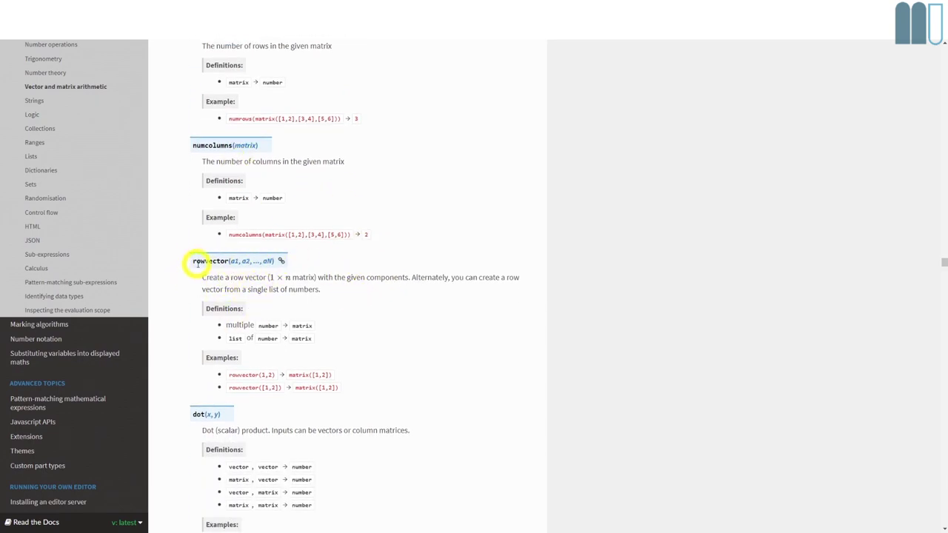
Examine the reference entries for the dot, cross, angle, is_zero, det and transpose functions
scroll(289, 293, down, 4)
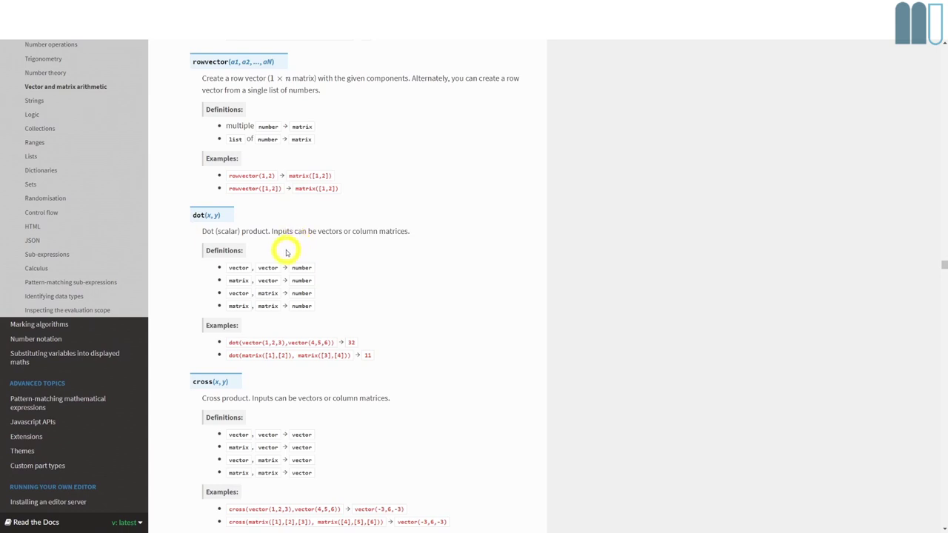
scroll(286, 248, down, 1)
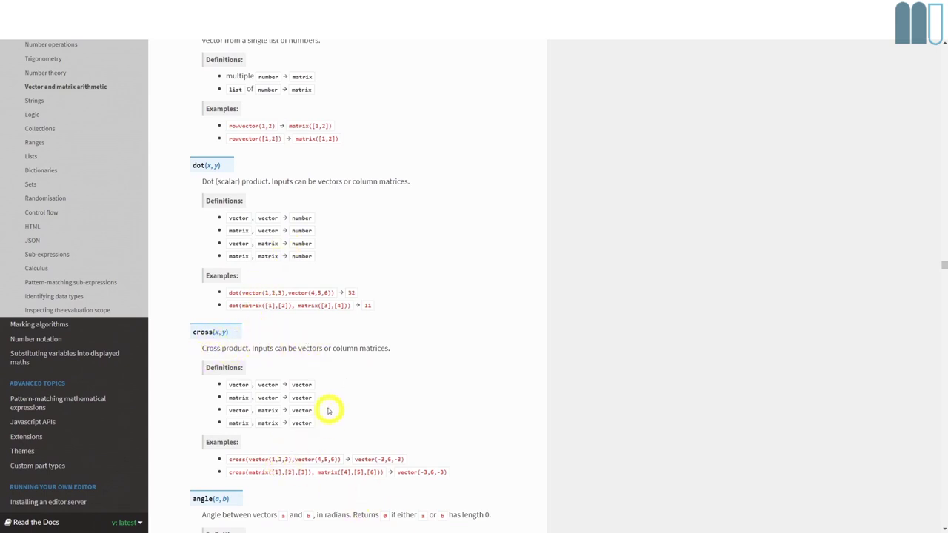
scroll(328, 411, down, 2)
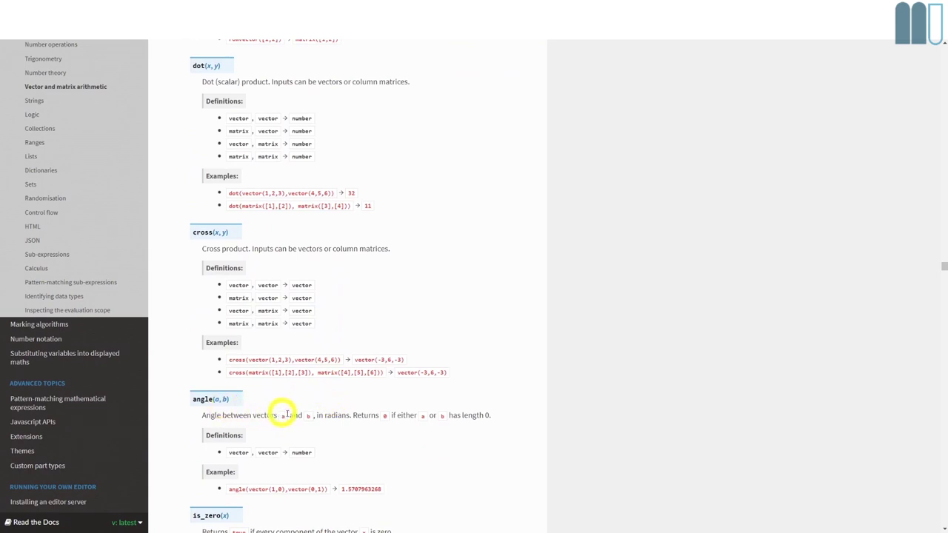
scroll(282, 415, down, 1)
scroll(300, 415, down, 2)
scroll(299, 399, down, 3)
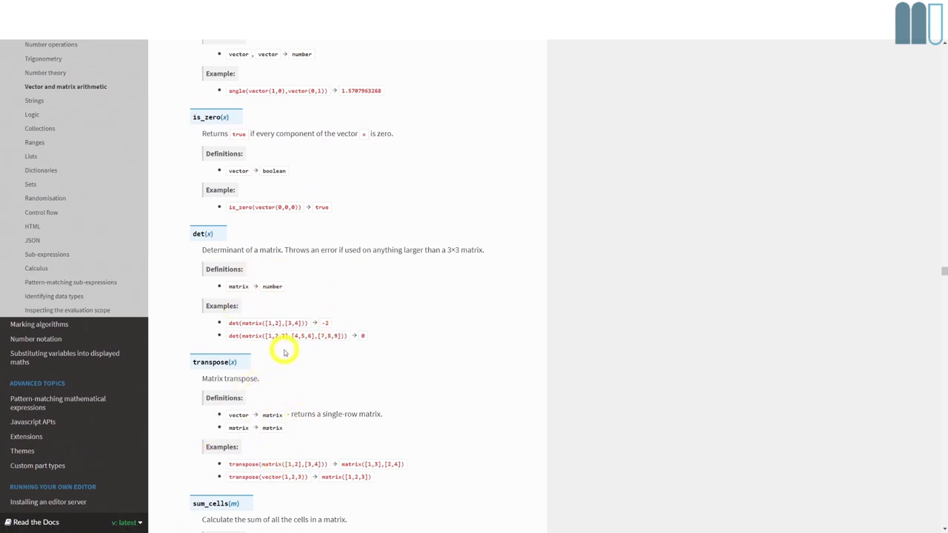
scroll(222, 269, up, 2)
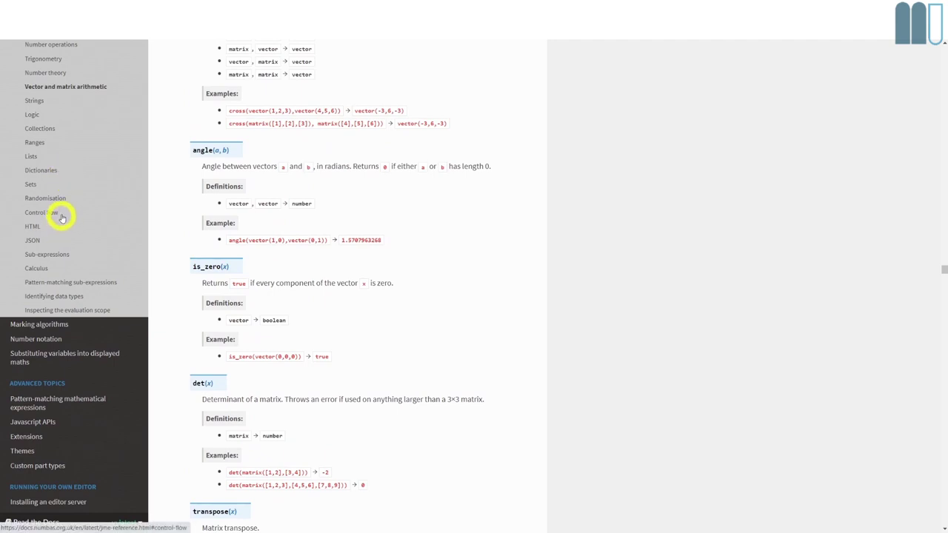
scroll(63, 211, up, 1)
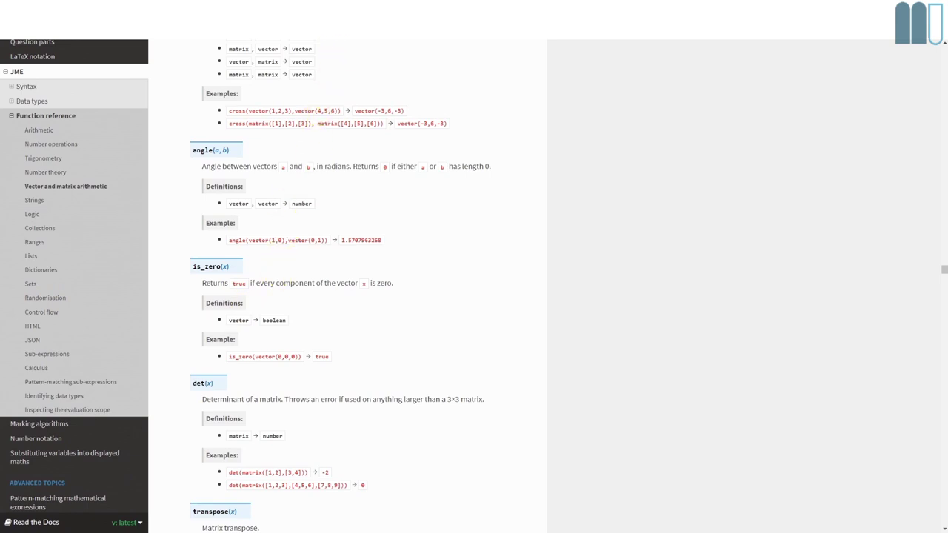
Switch to the Matrizenrechnung question in the Numbas editor and examine the matrix size and marking settings of part a's matrix entry gap
key(ctrl+Tab)
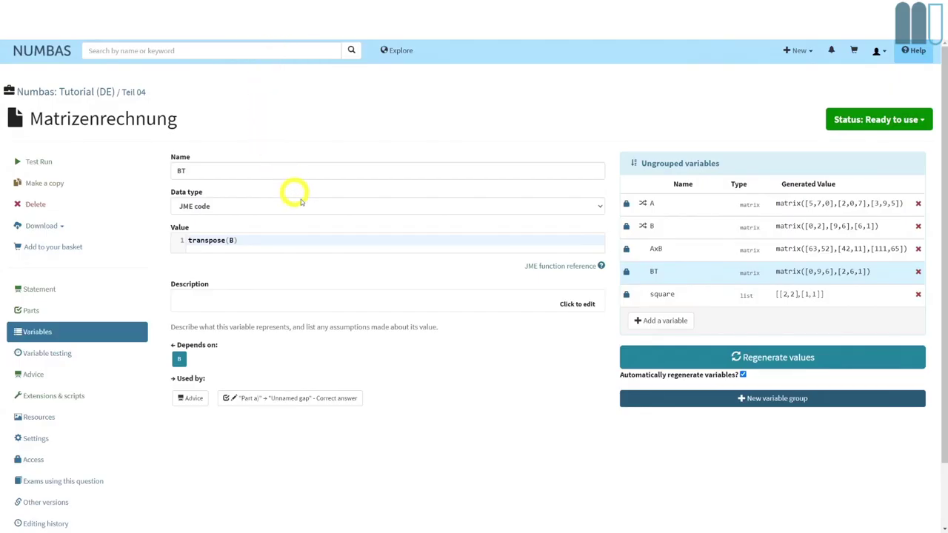
click(31, 311)
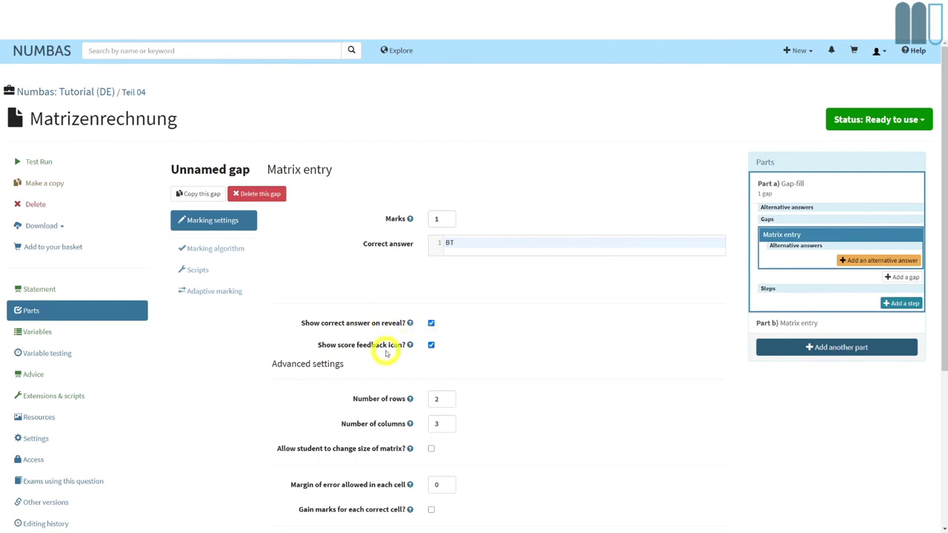
scroll(451, 345, down, 1)
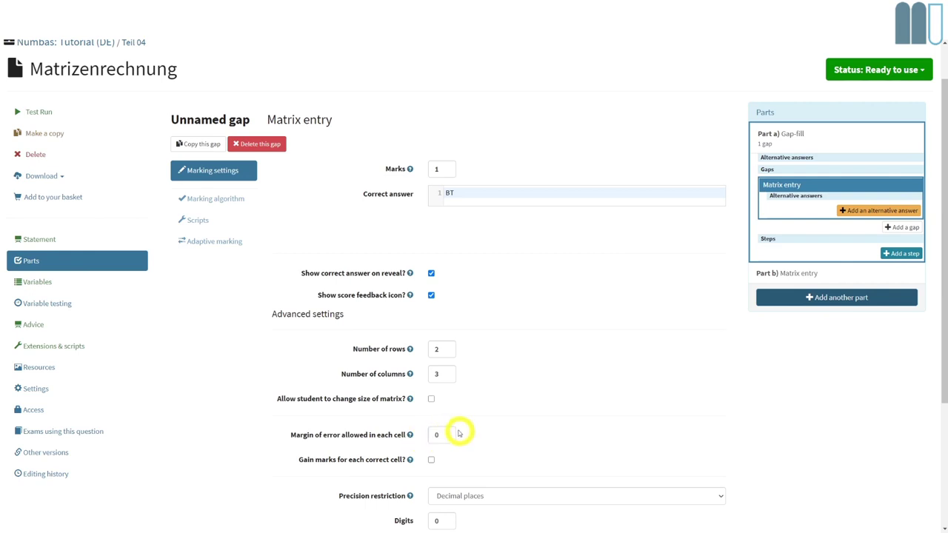
scroll(462, 429, down, 1)
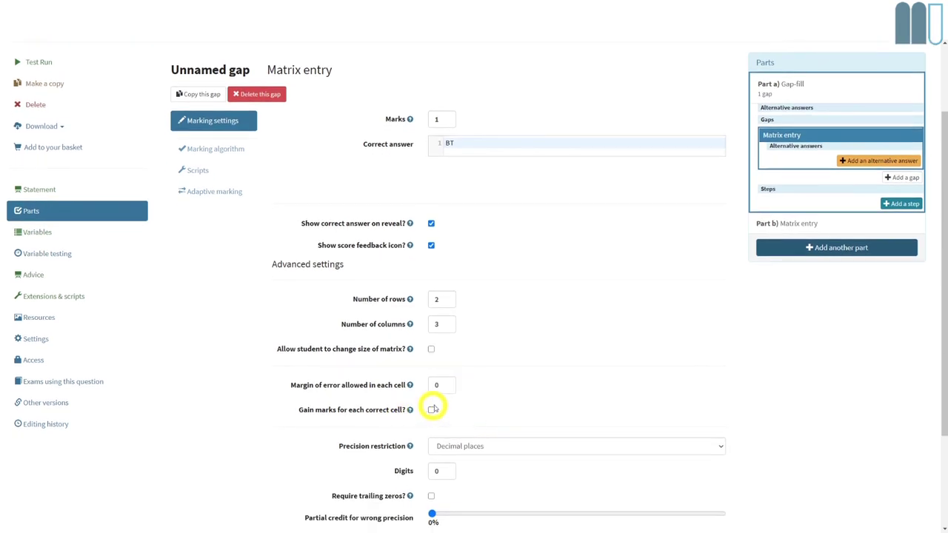
scroll(474, 391, down, 1)
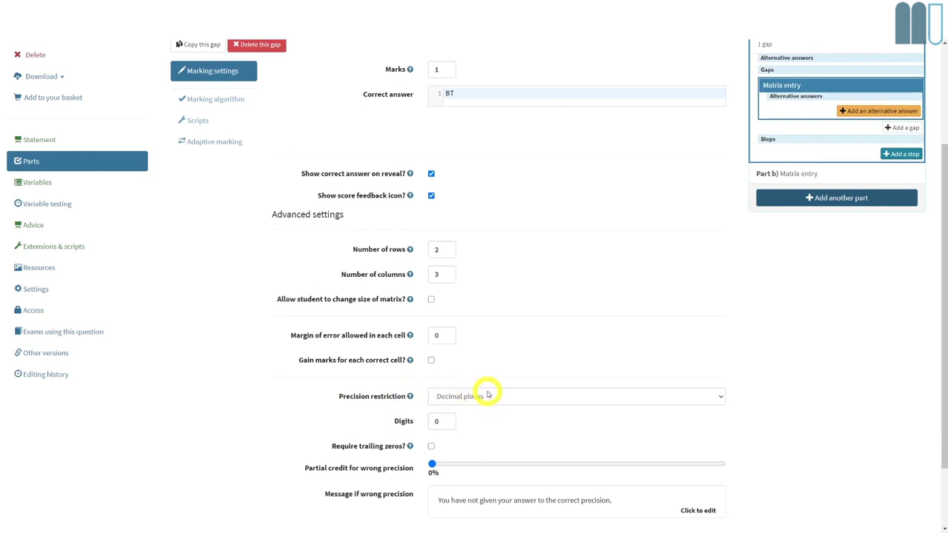
scroll(488, 395, down, 1)
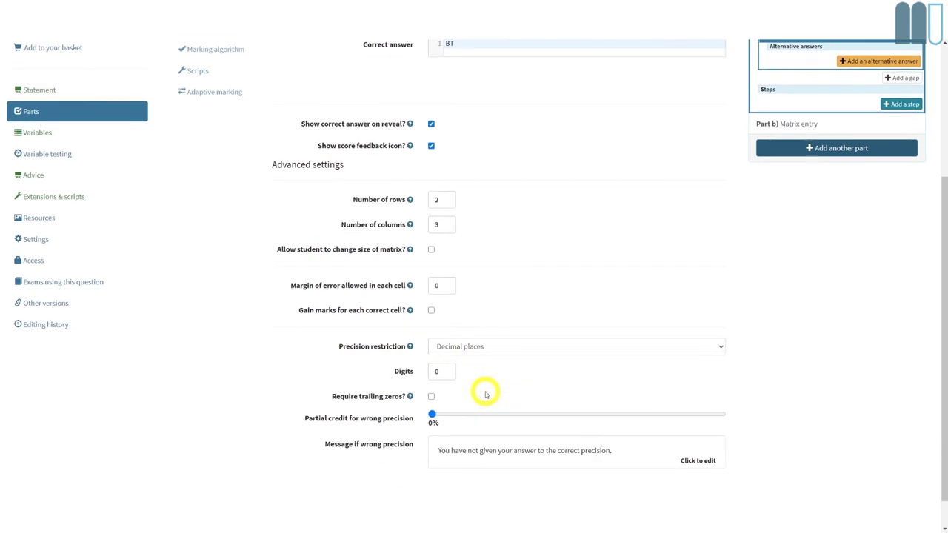
Check the available precision restriction options for part a's gap, keeping Decimal places, and review its marks and per-cell marking settings
click(503, 352)
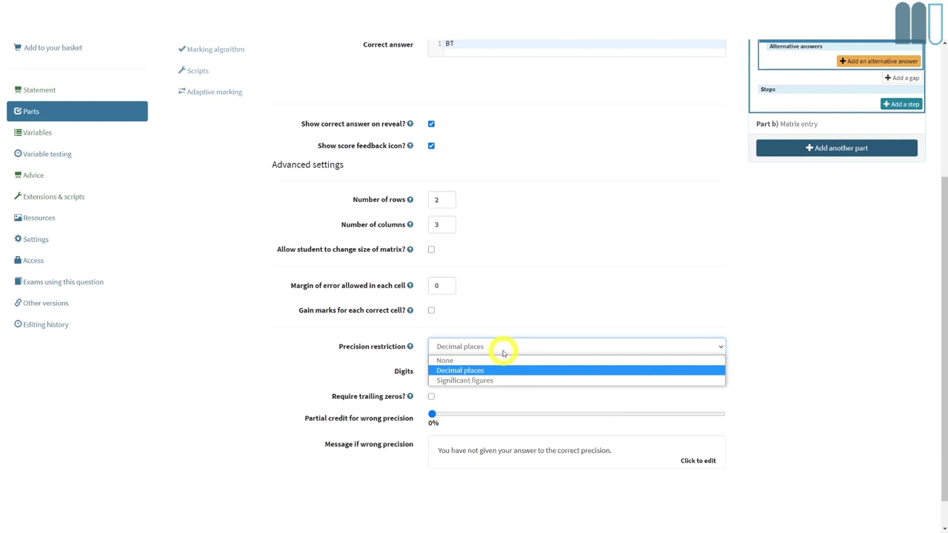
click(503, 351)
scroll(489, 364, down, 1)
scroll(495, 364, up, 4)
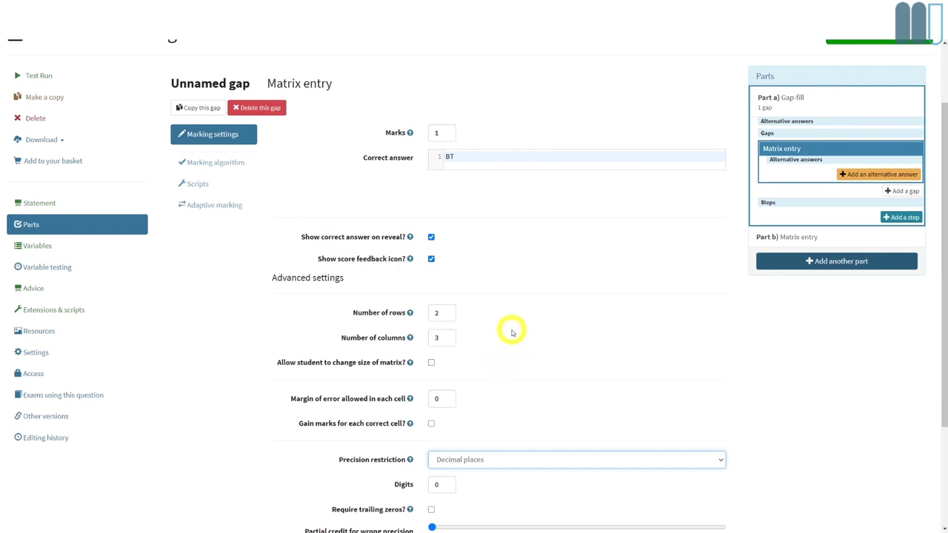
scroll(511, 333, down, 3)
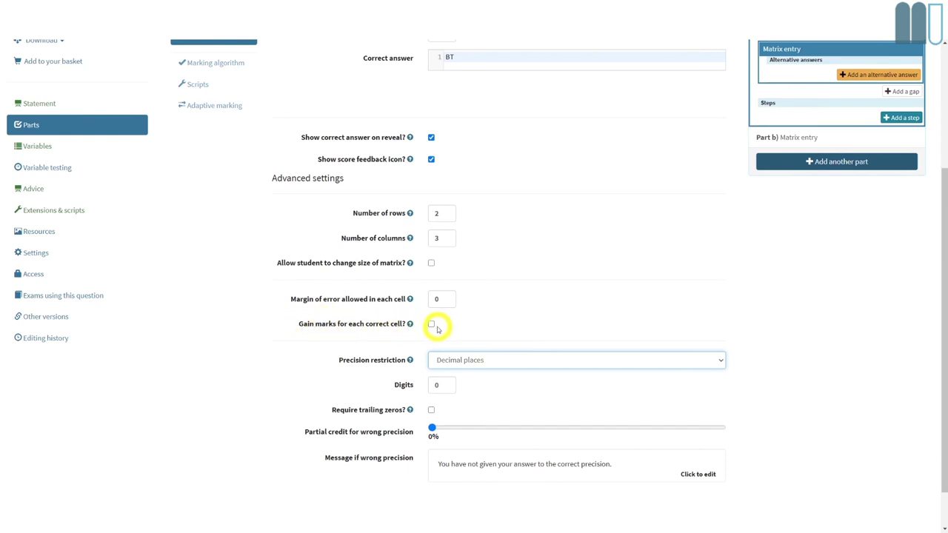
scroll(483, 272, up, 4)
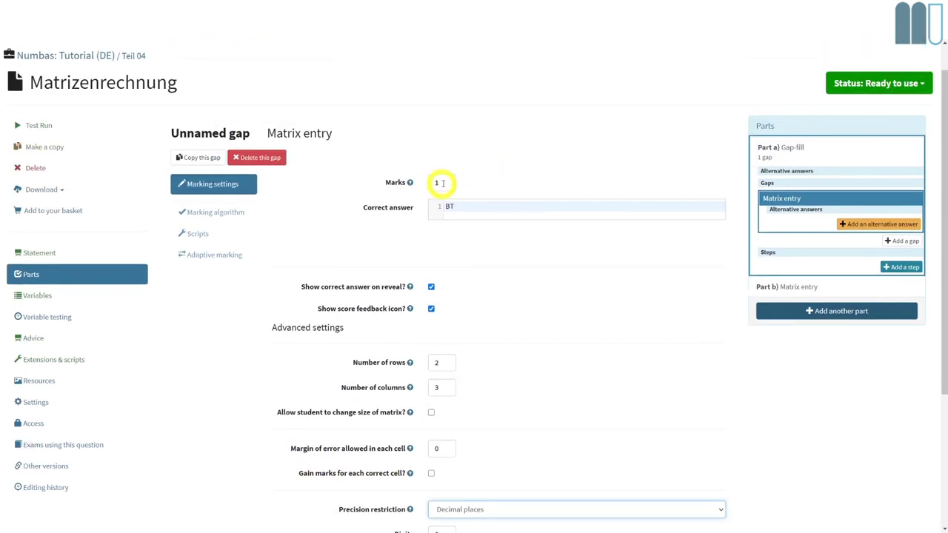
scroll(489, 356, down, 1)
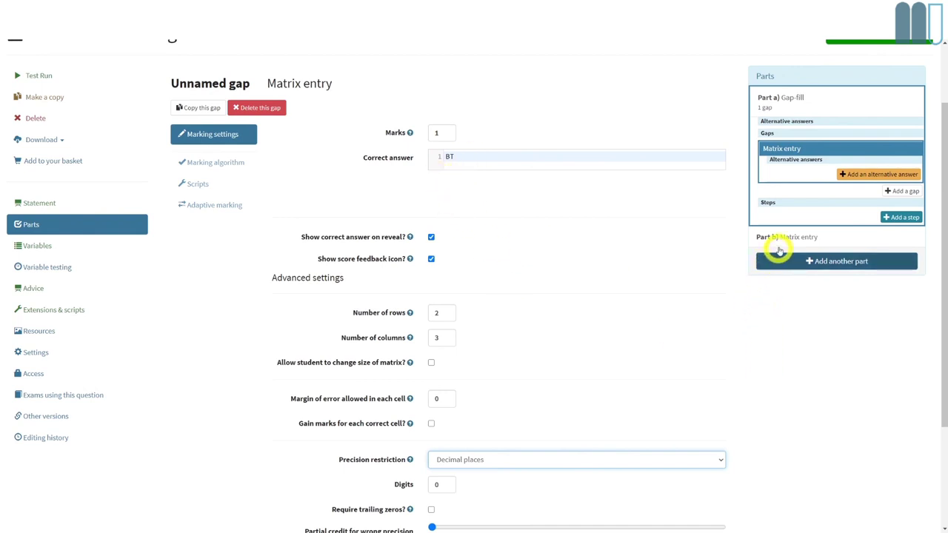
Open part b, test-run the question to try resizing part b's answer matrix by rows and columns, and close the preview
click(784, 243)
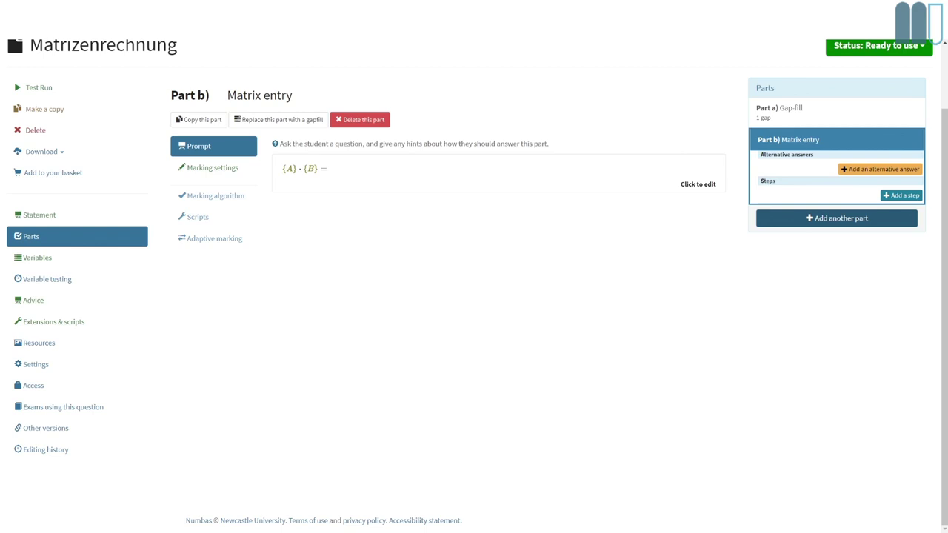
click(51, 88)
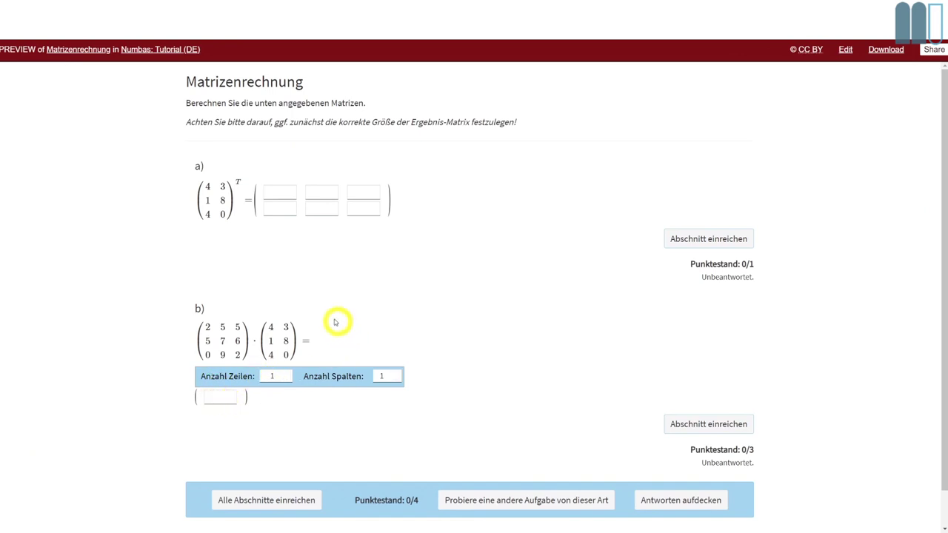
click(289, 373)
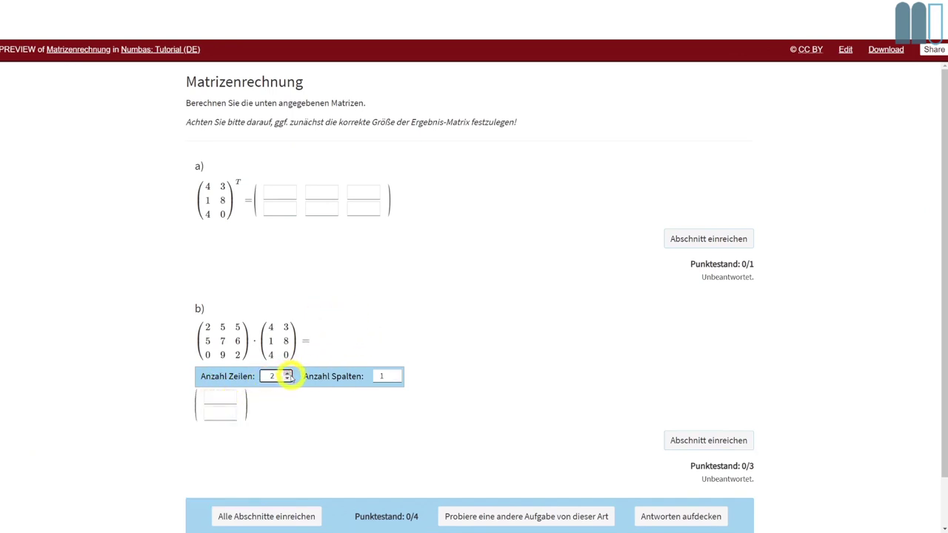
click(287, 379)
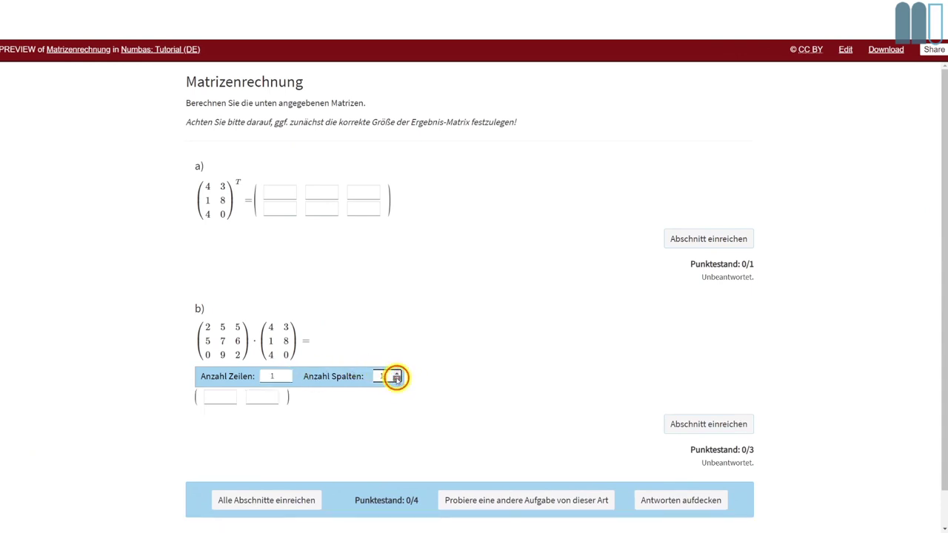
key(ctrl+w)
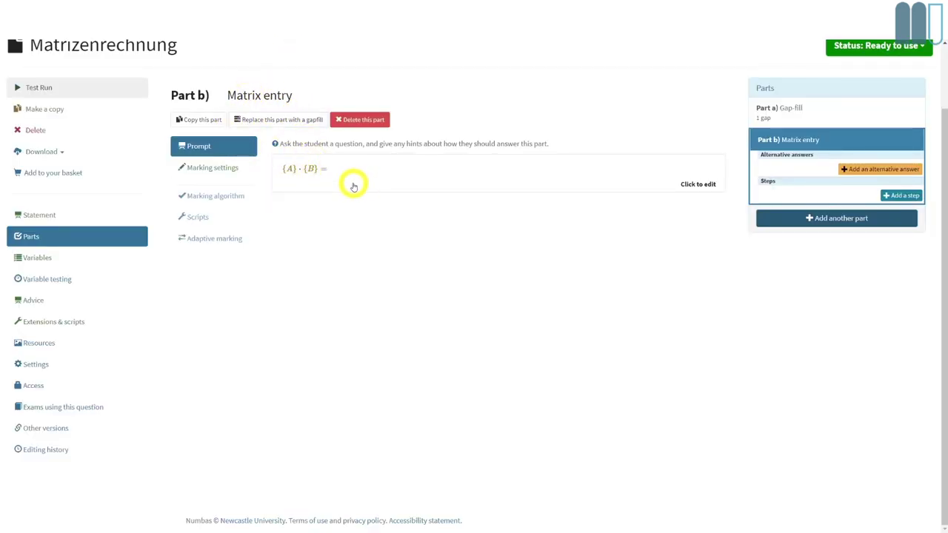
Check part b's marking settings and the definition of the AxB variable used as its correct answer
click(226, 172)
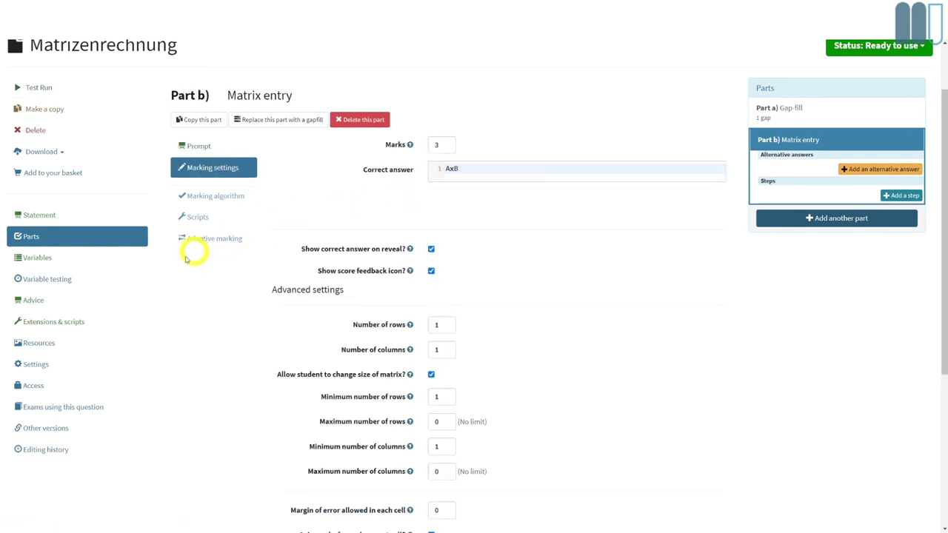
click(58, 260)
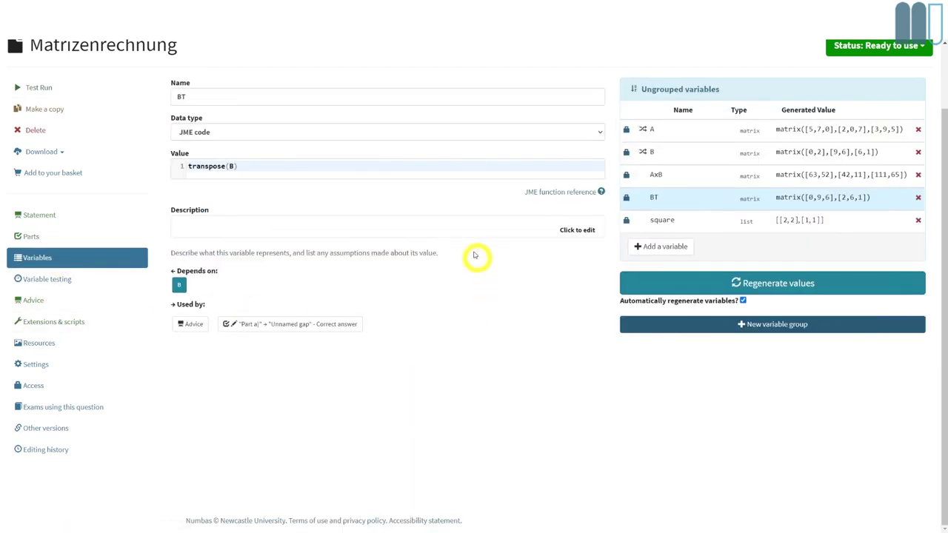
click(654, 175)
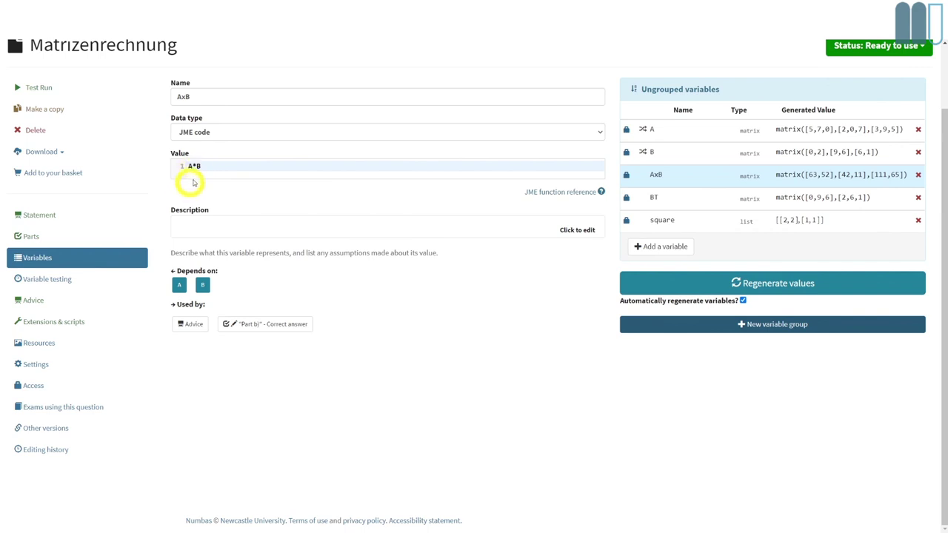
Return to part b's marking settings and examine the student resizing limits, per-cell marks and precision restriction
click(67, 240)
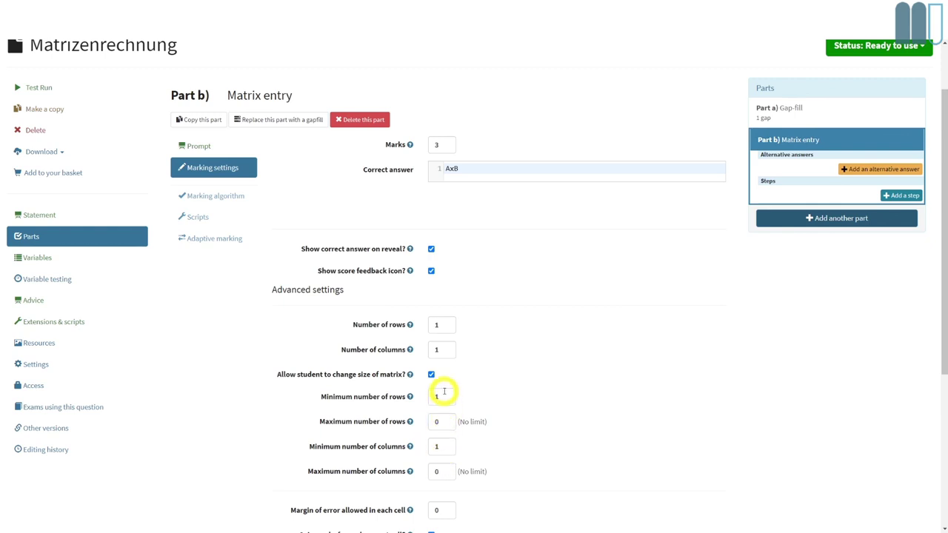
scroll(447, 436, down, 1)
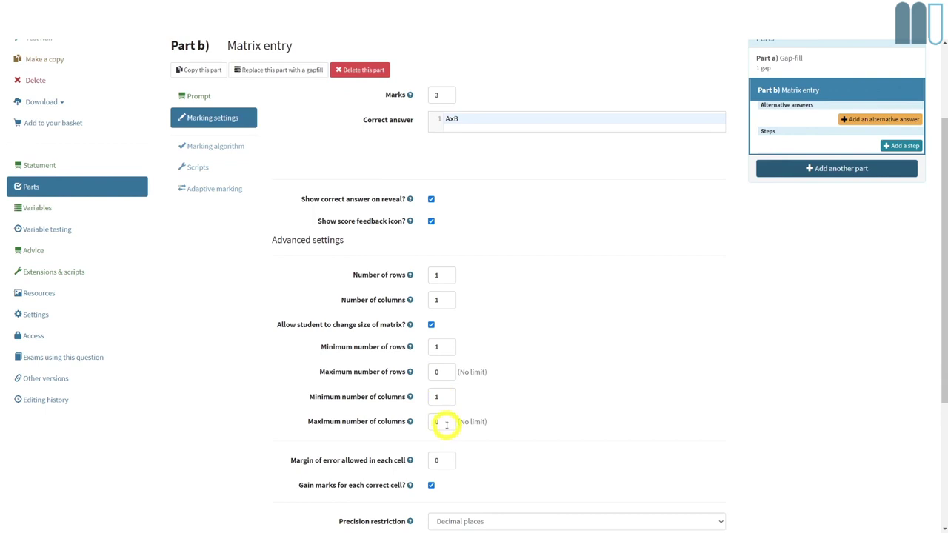
scroll(449, 416, down, 2)
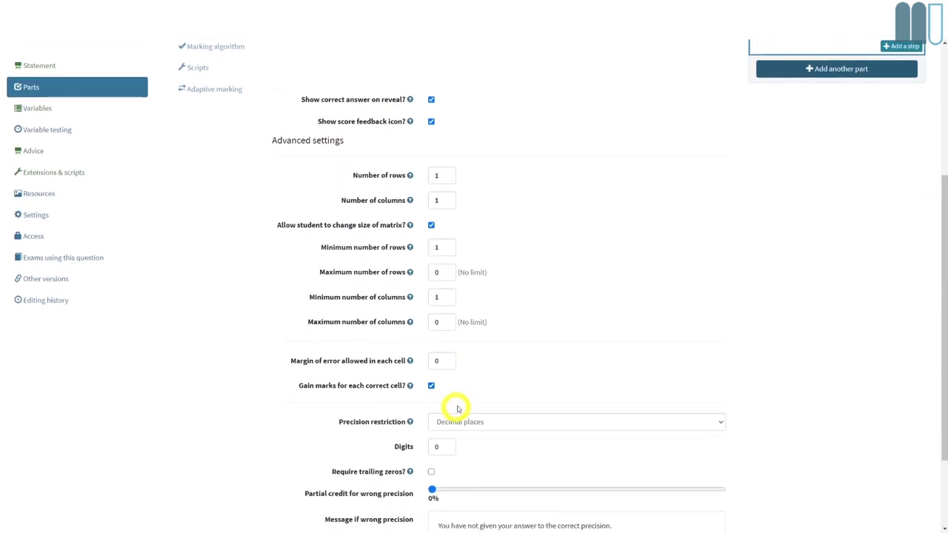
scroll(471, 394, down, 1)
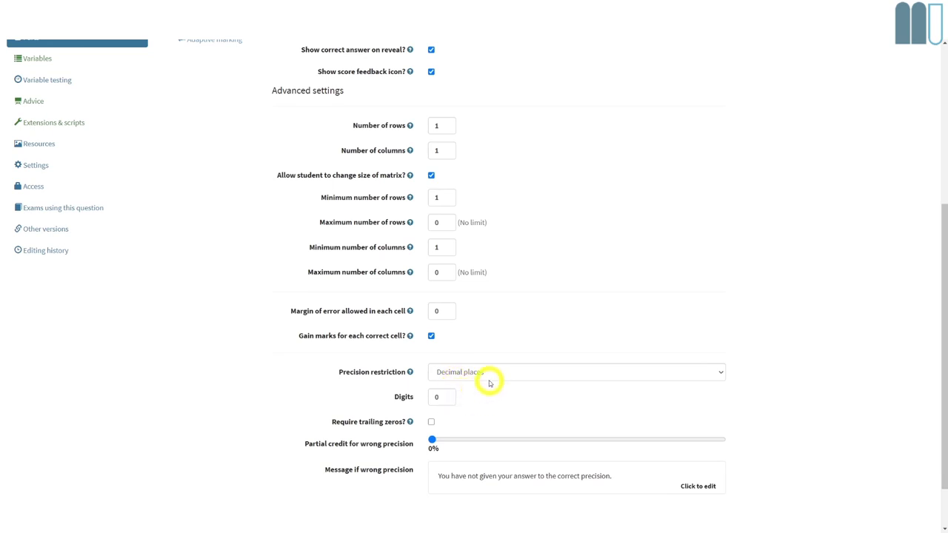
scroll(513, 369, down, 1)
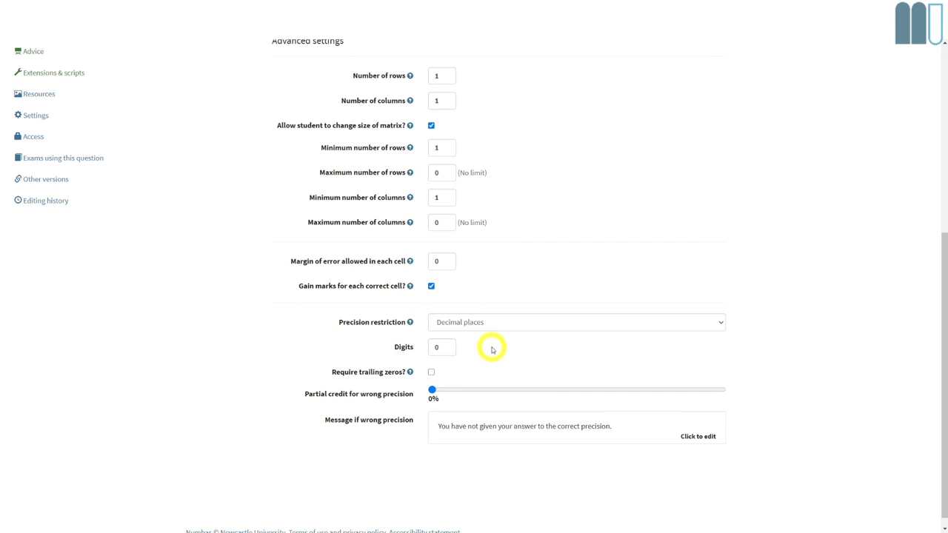
scroll(492, 349, up, 4)
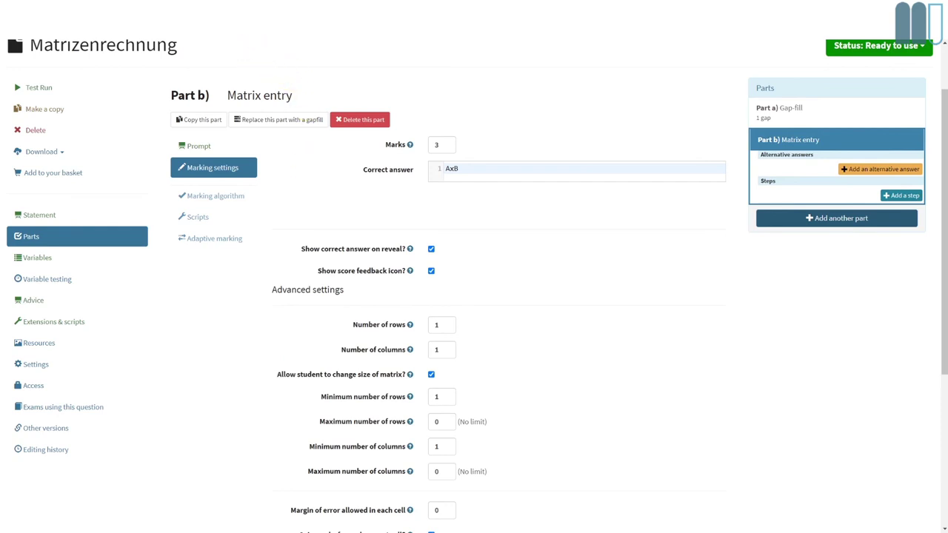
Open the question Quader mit quadratischer Grundfläche from the Teil 04 folder and check its uploaded image resource and its statement
click(178, 29)
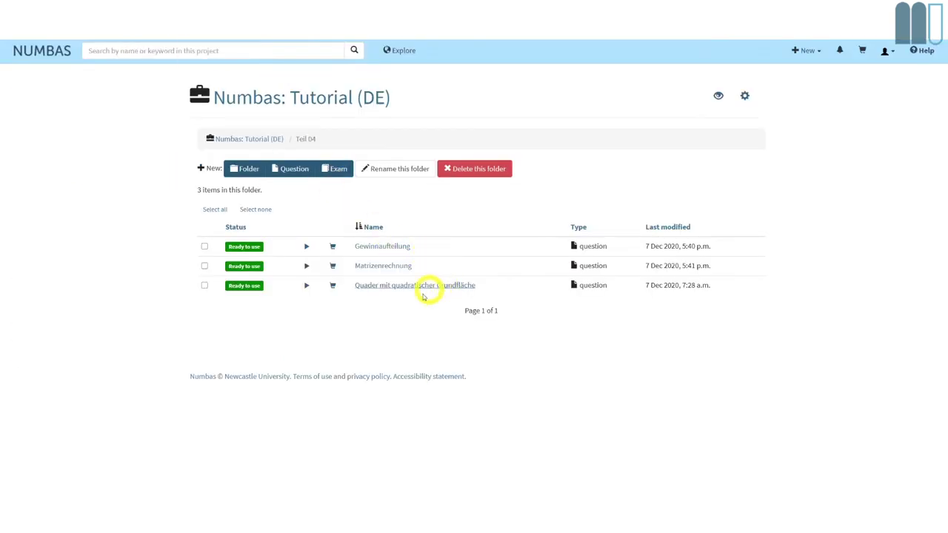
click(378, 290)
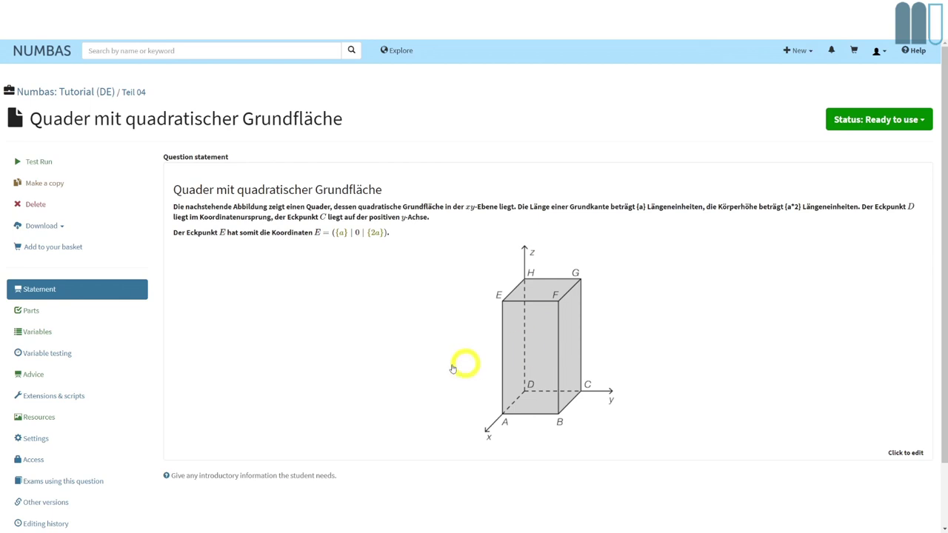
scroll(127, 402, down, 1)
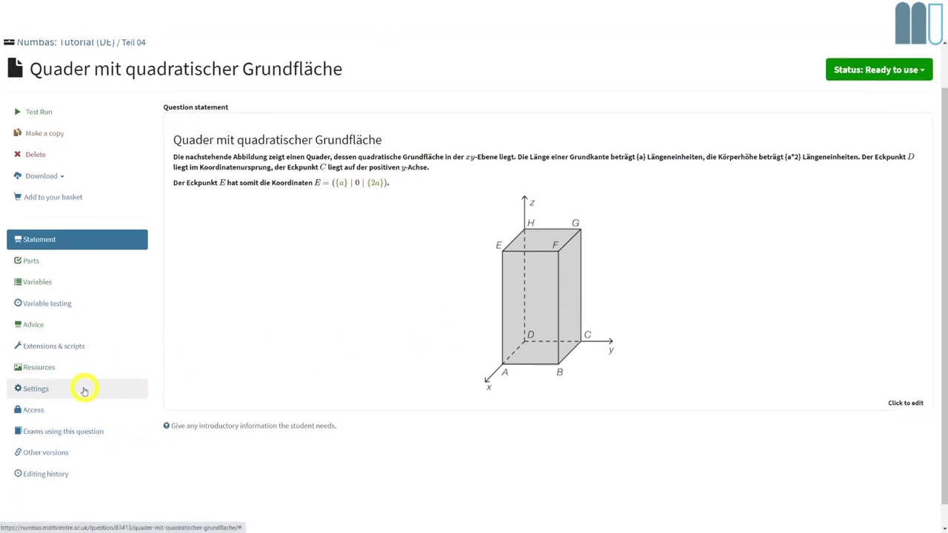
click(64, 370)
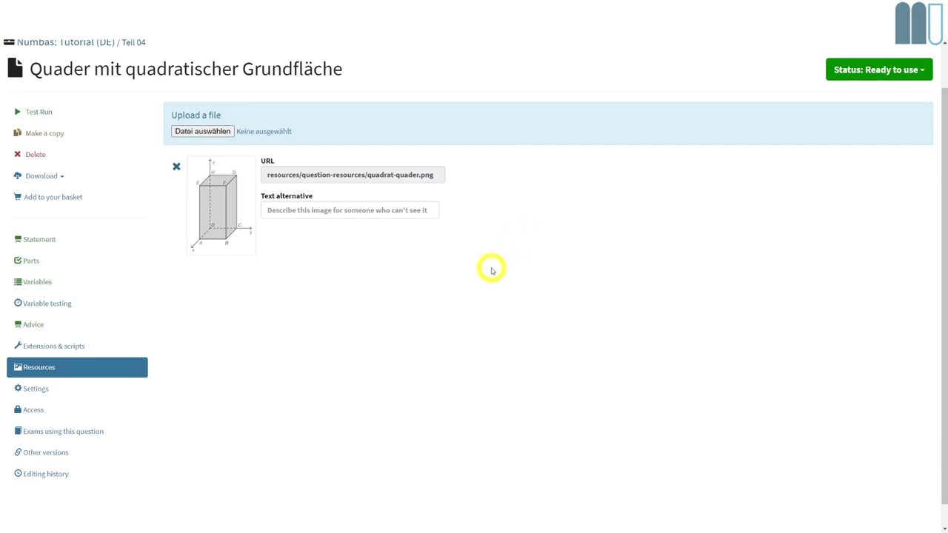
click(52, 247)
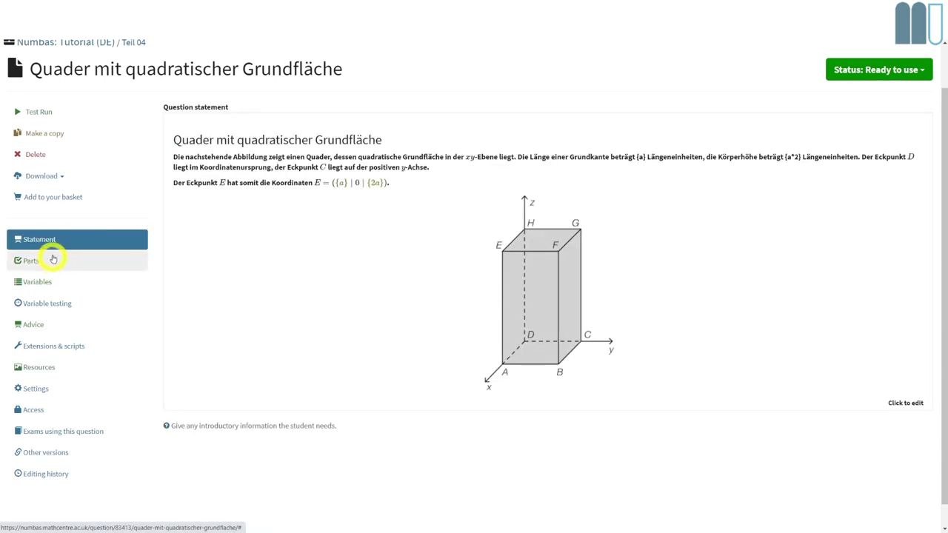
Test-run the cuboid question and regenerate it with new random values to compare the variants of the vector task
click(49, 113)
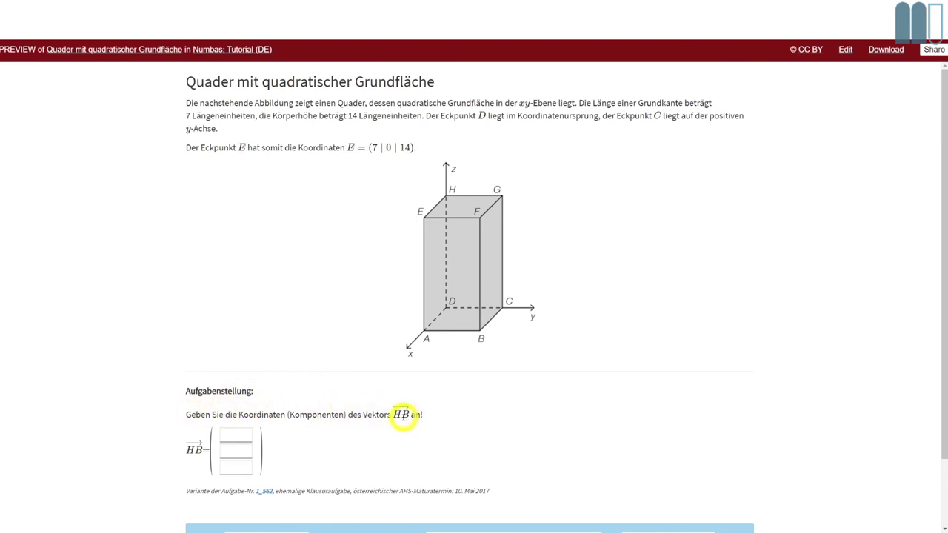
scroll(435, 400, down, 1)
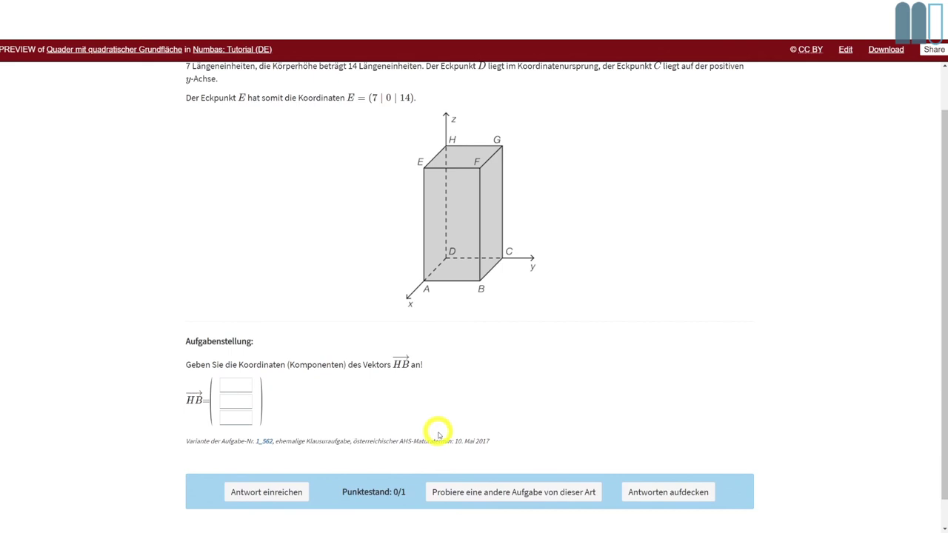
click(514, 492)
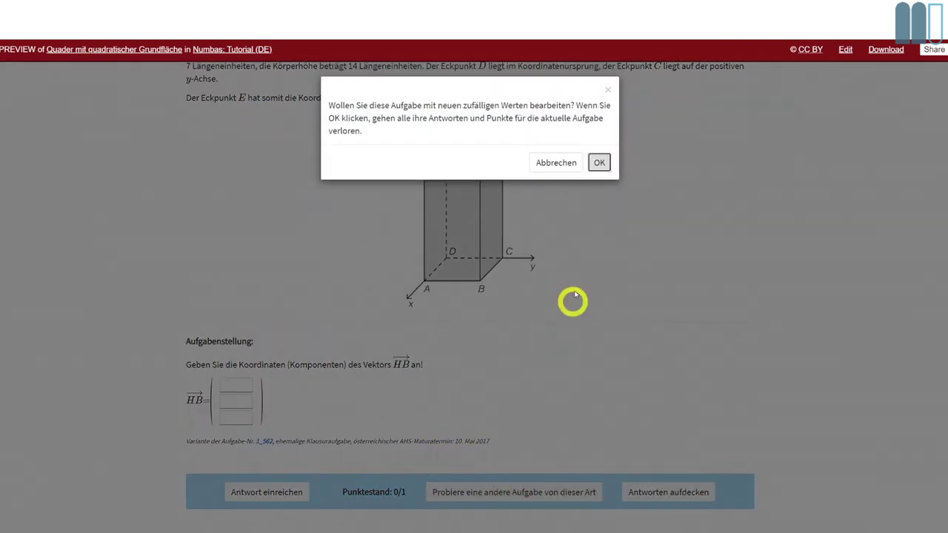
click(602, 164)
scroll(500, 358, down, 2)
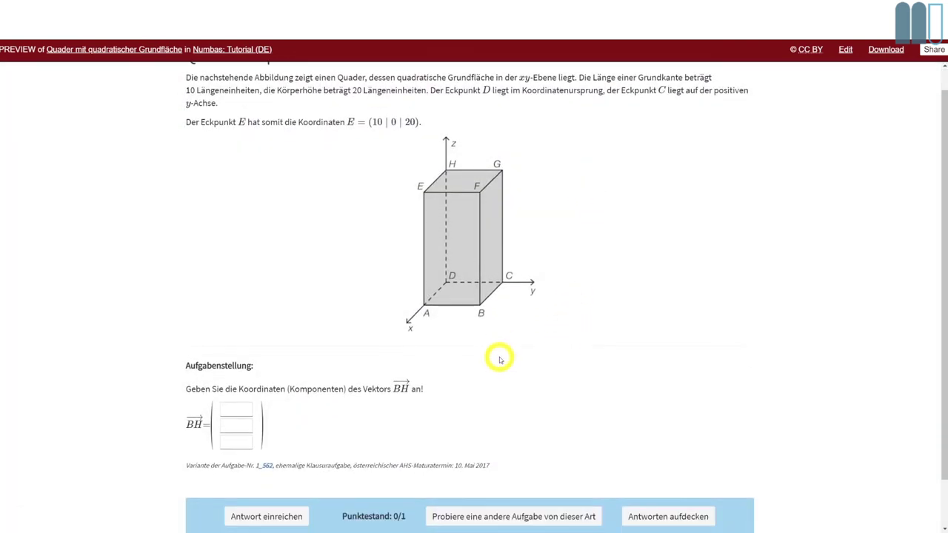
click(509, 462)
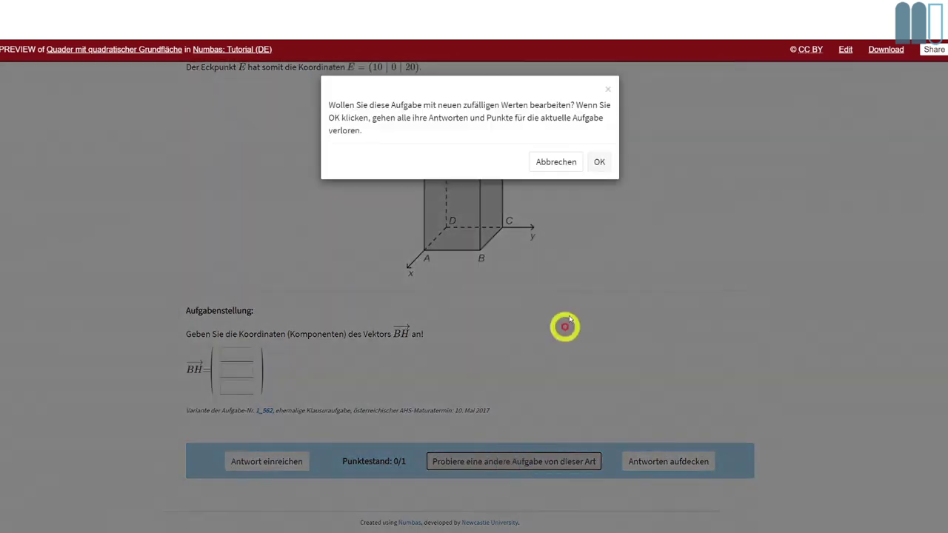